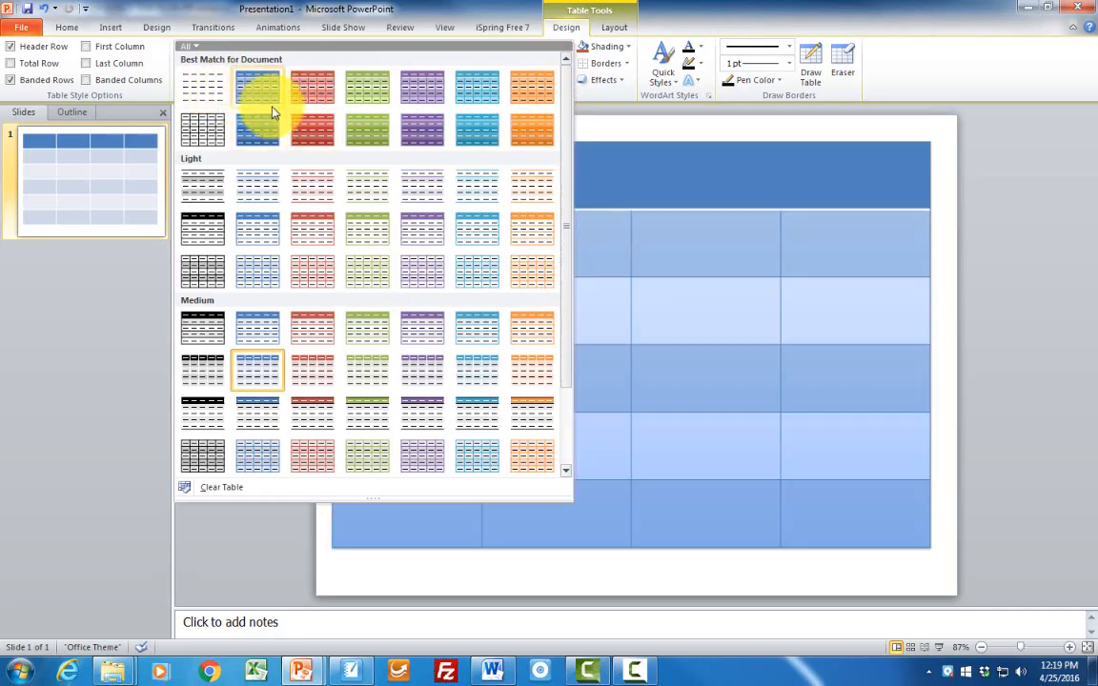
Apply the light table style with a solid blue header, and reduce the heights of the header row and the fourth row
left_click(256, 244)
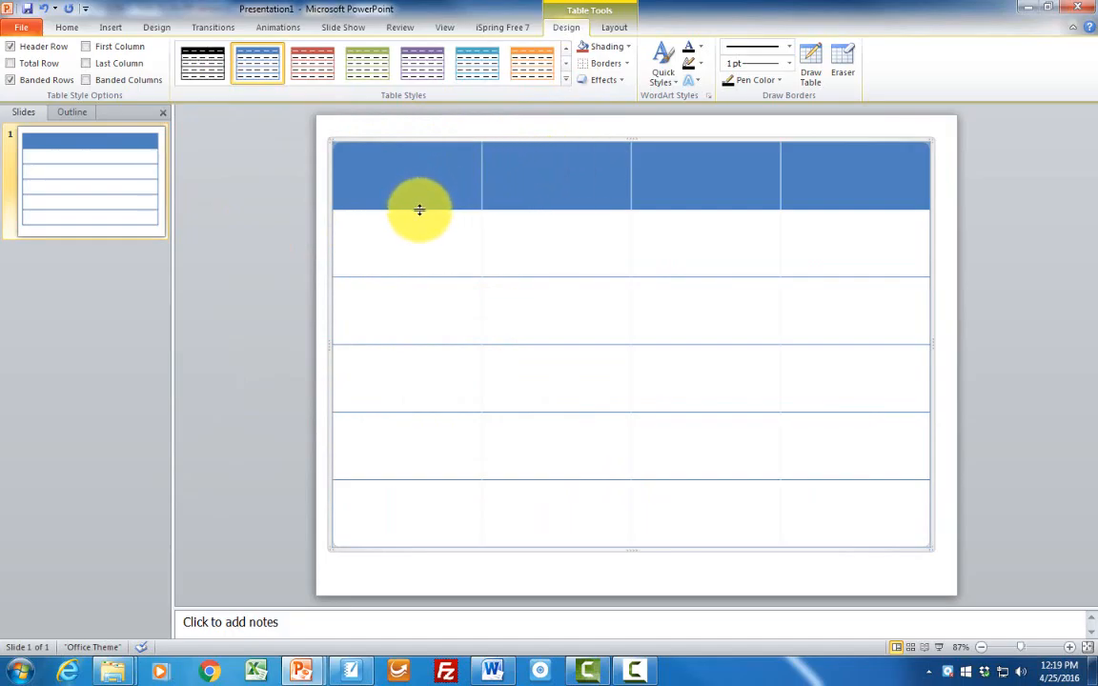
left_click_drag(419, 209, 424, 184)
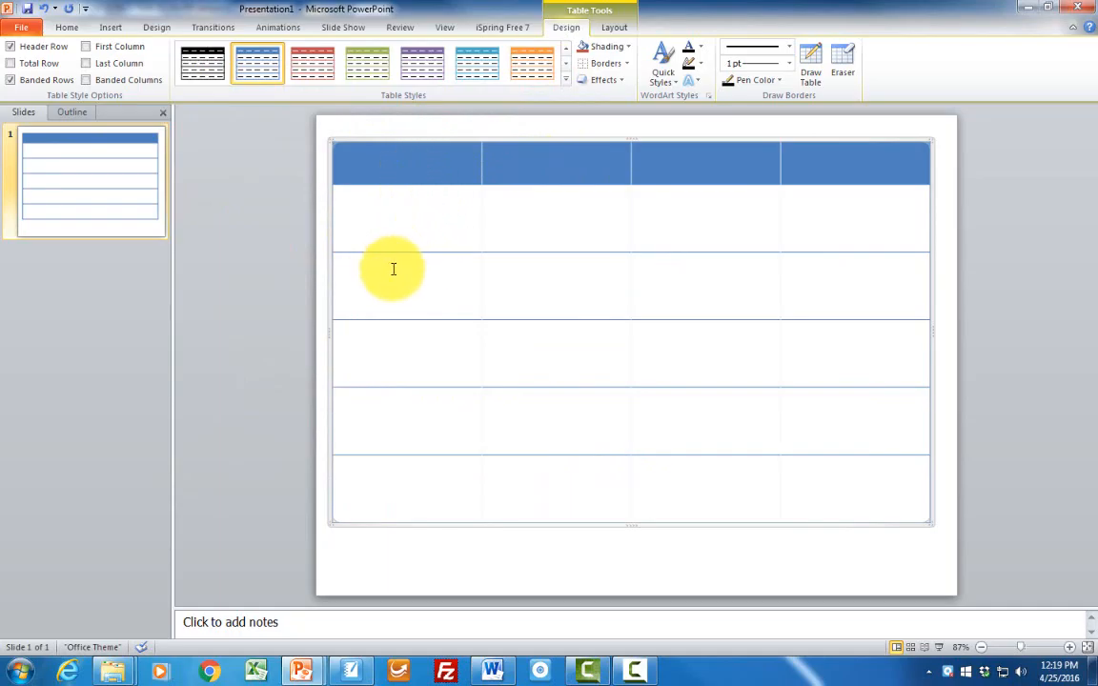
left_click_drag(377, 389, 377, 366)
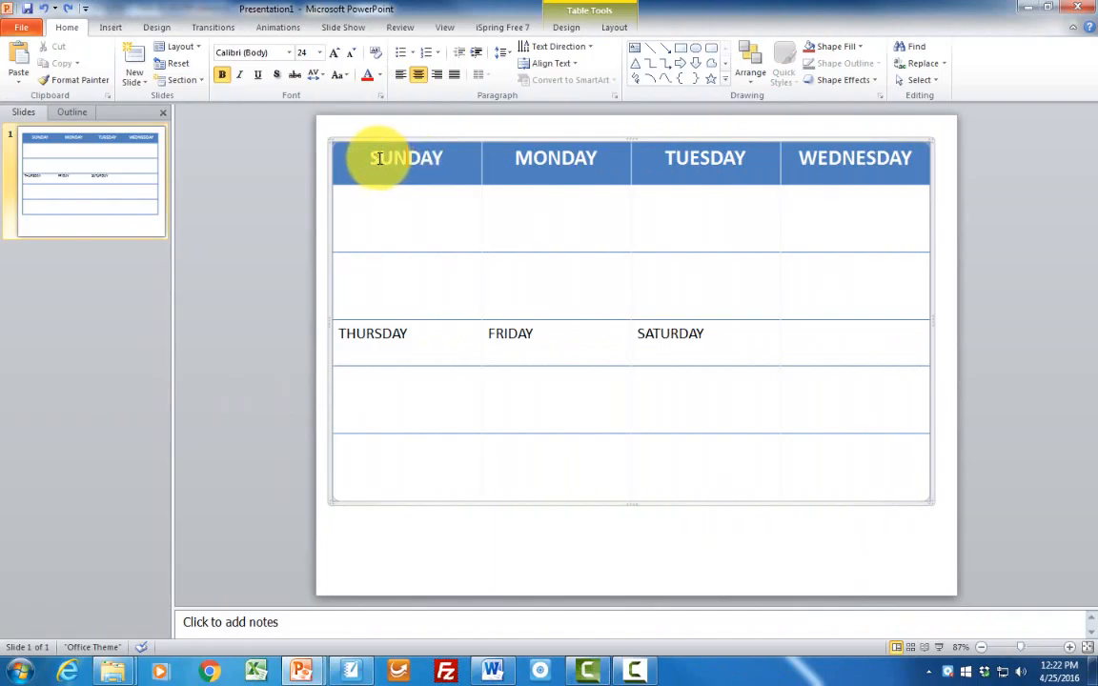
Change the font colour of the SUNDAY to WEDNESDAY headings to black
left_click_drag(368, 160, 922, 167)
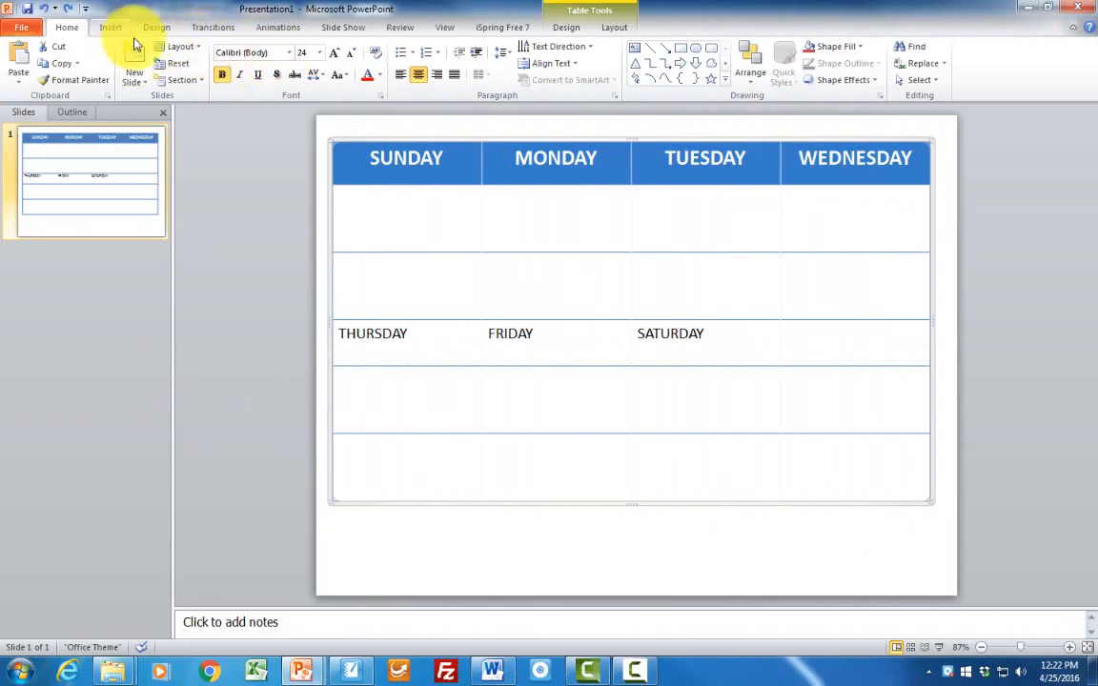
left_click(380, 76)
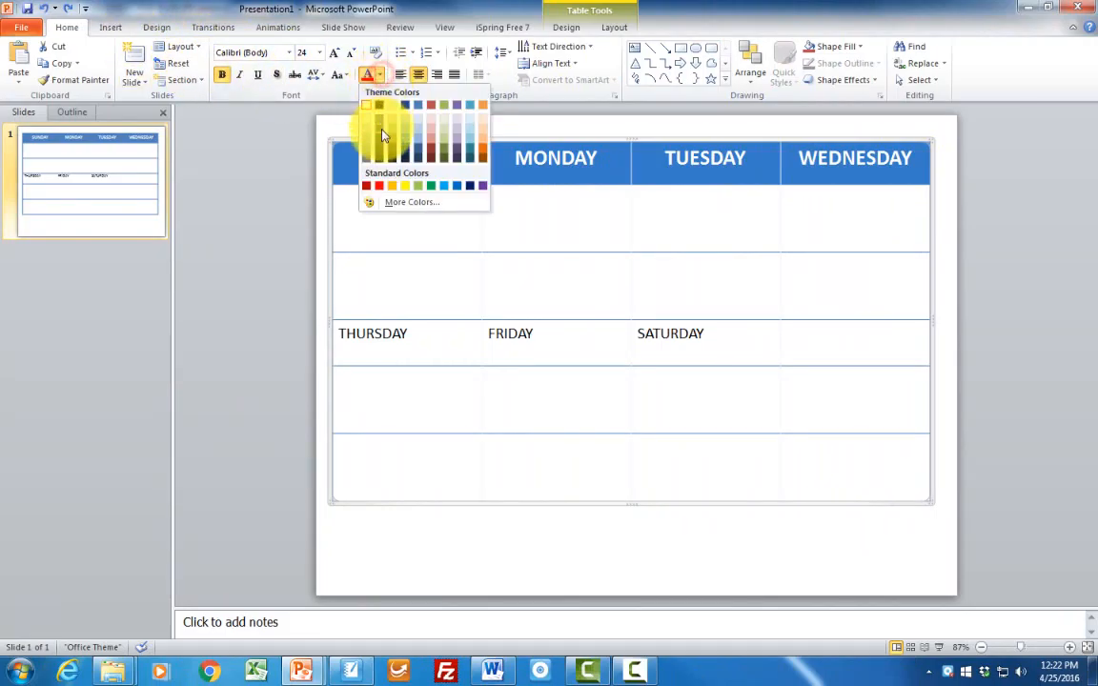
left_click(379, 107)
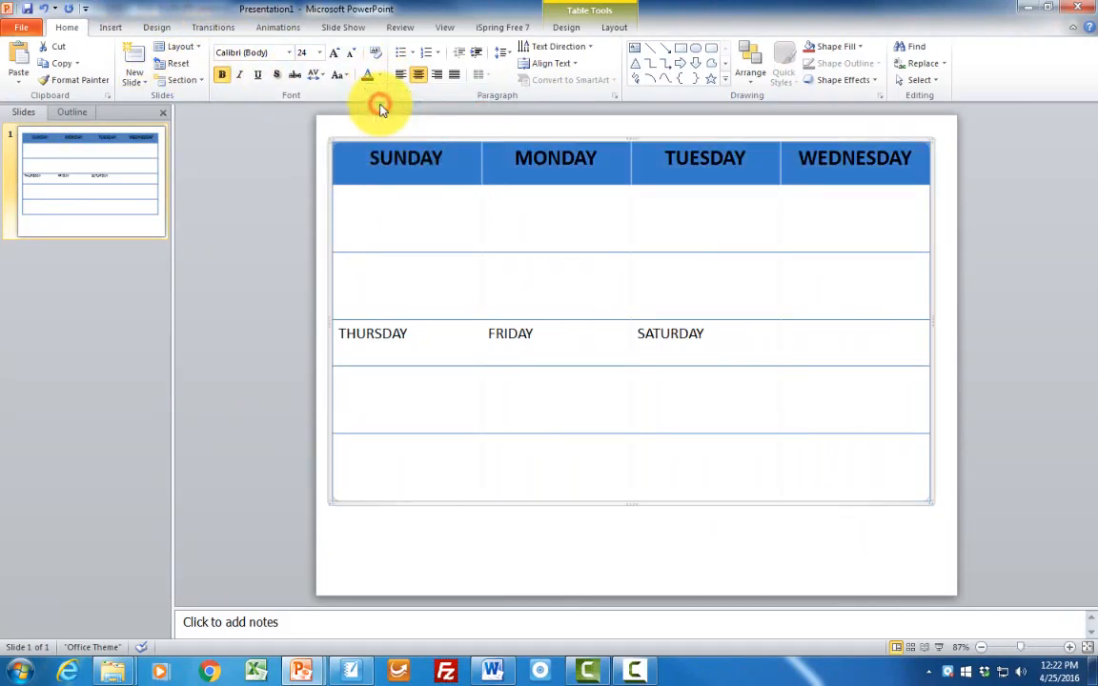
Copy the text formatting of the SUNDAY heading onto THURSDAY, FRIDAY and SATURDAY with Format Painter
left_click(401, 157)
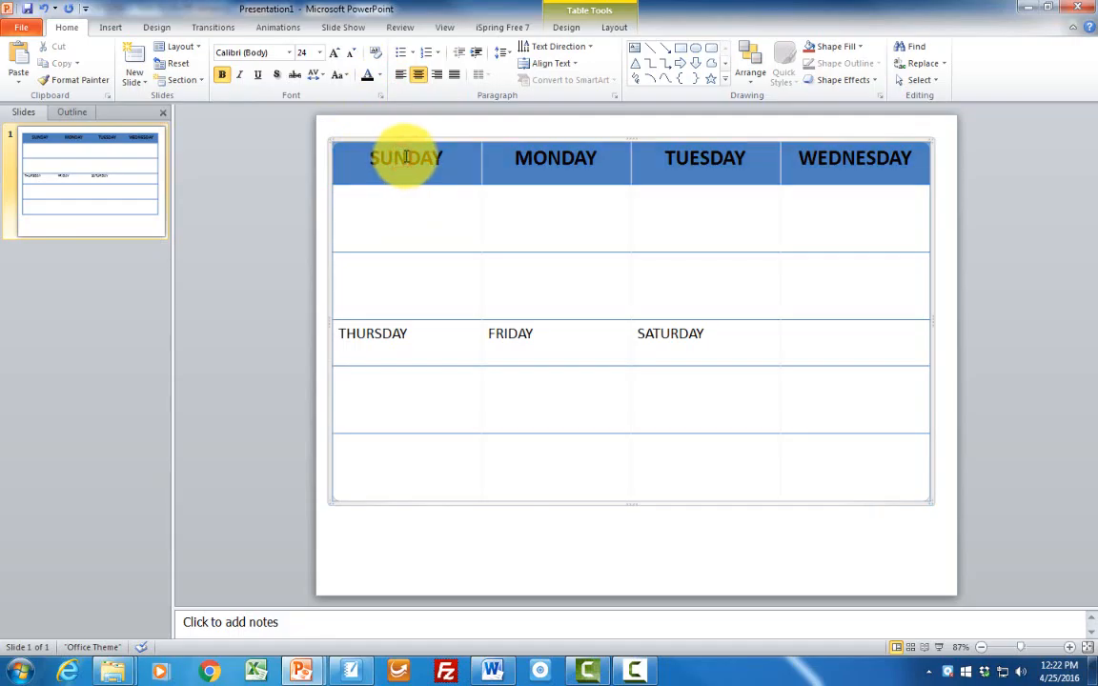
left_click(60, 84)
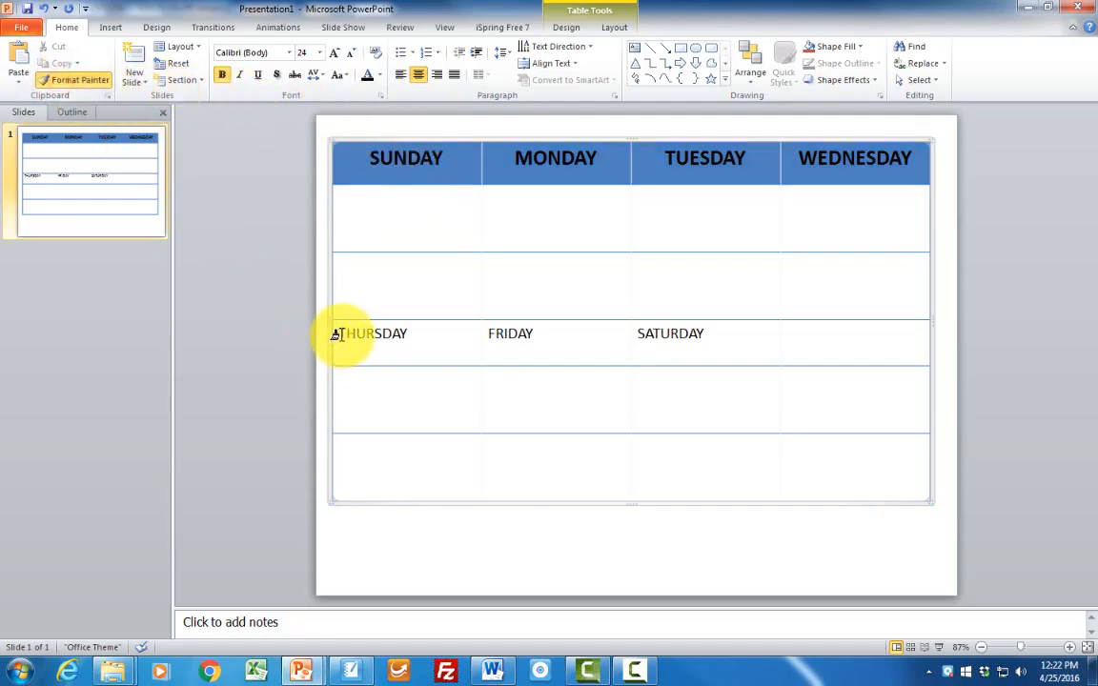
left_click_drag(336, 334, 666, 344)
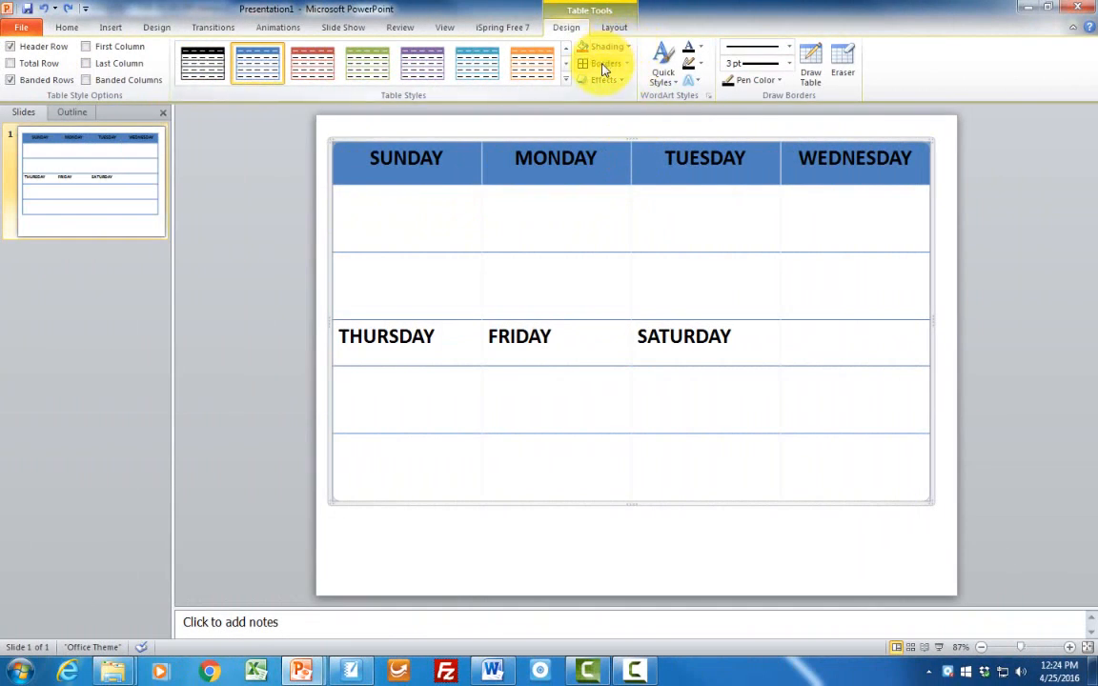
Apply 2¼ pt dark green borders to all cells of the table
left_click(569, 31)
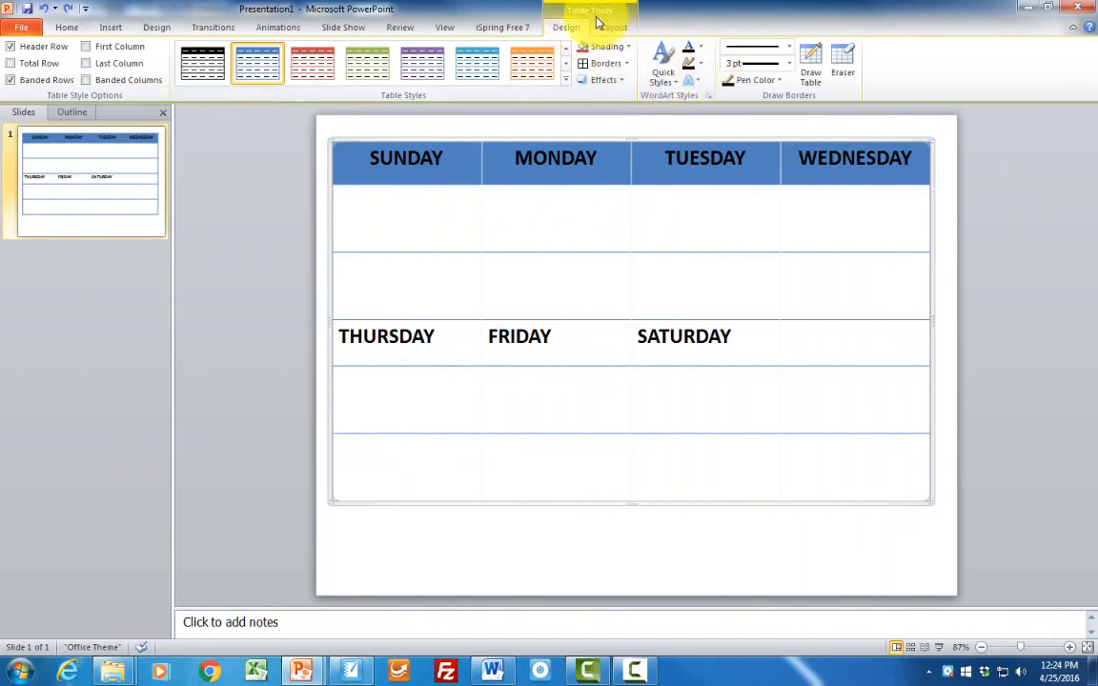
left_click(789, 61)
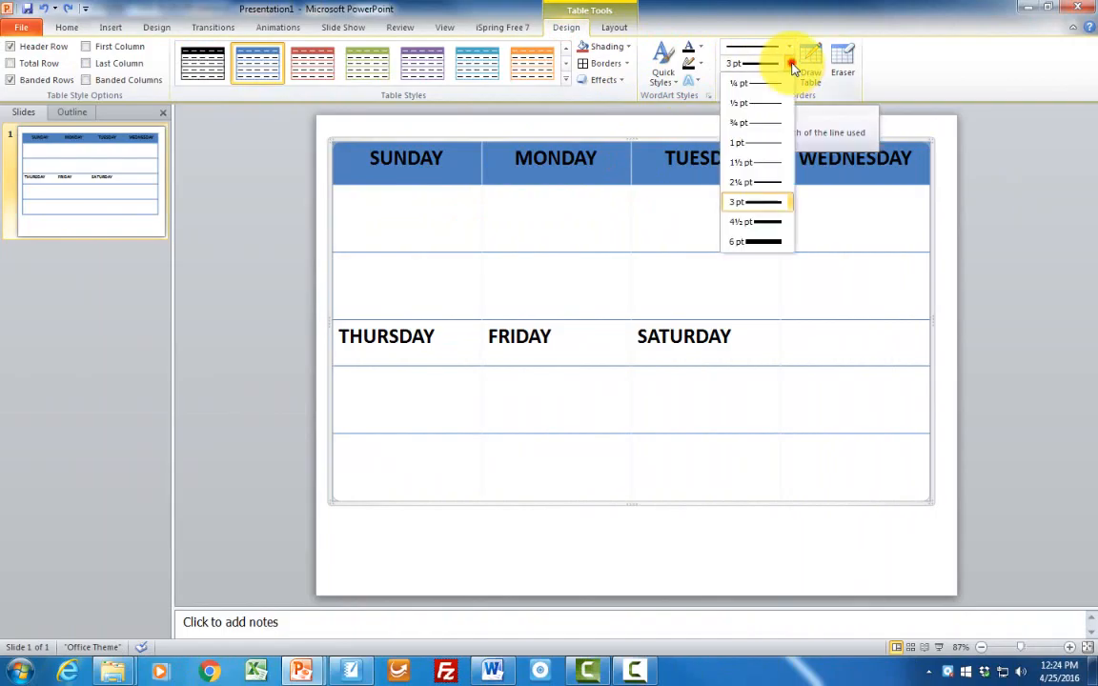
left_click(764, 182)
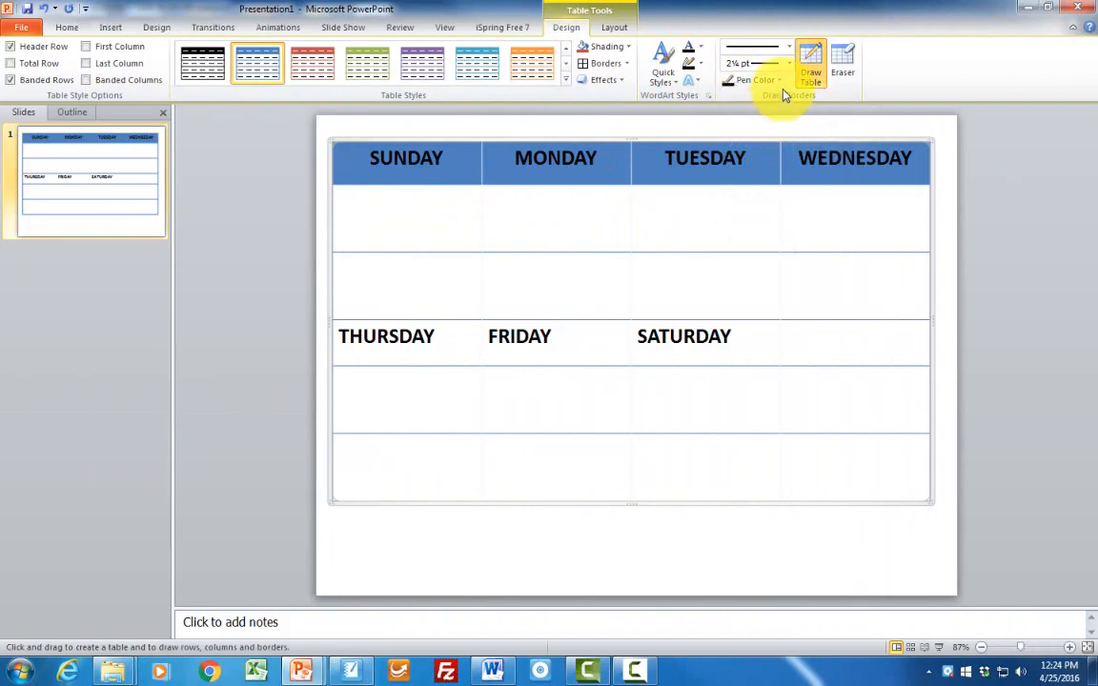
left_click(780, 82)
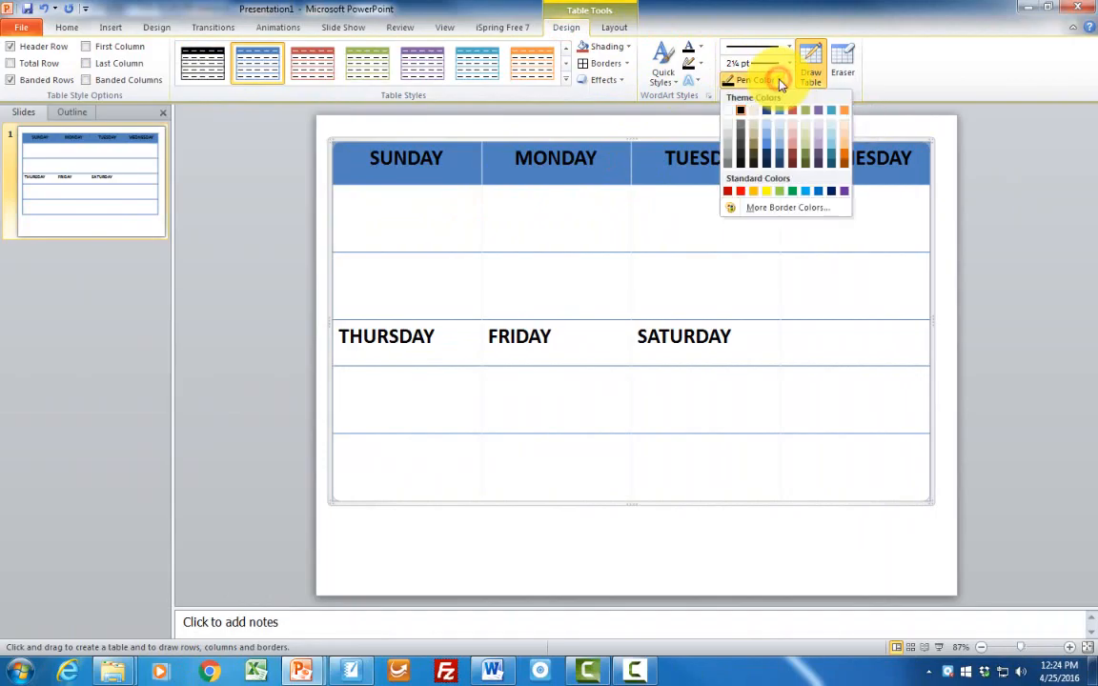
left_click(770, 208)
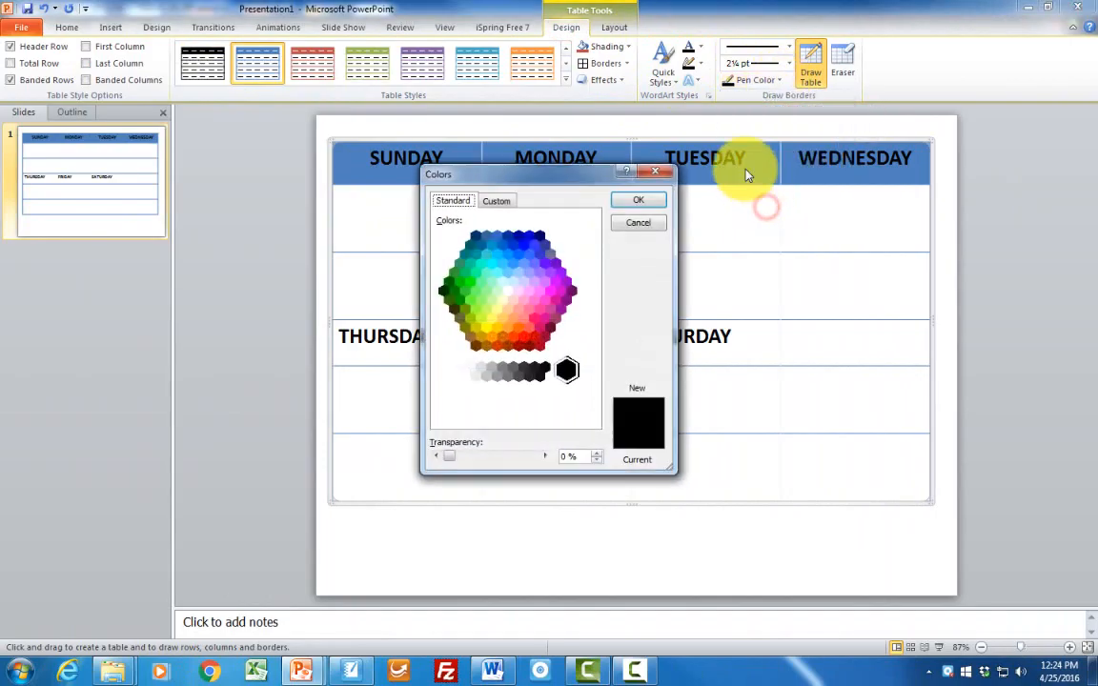
left_click(452, 286)
left_click(634, 203)
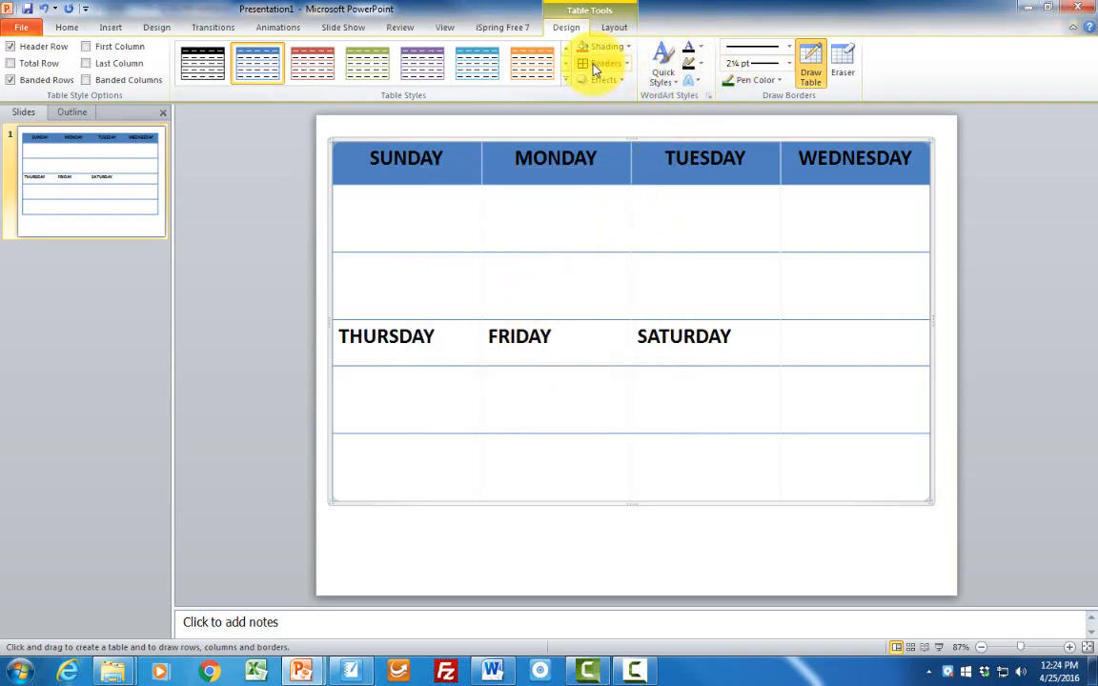
left_click(625, 64)
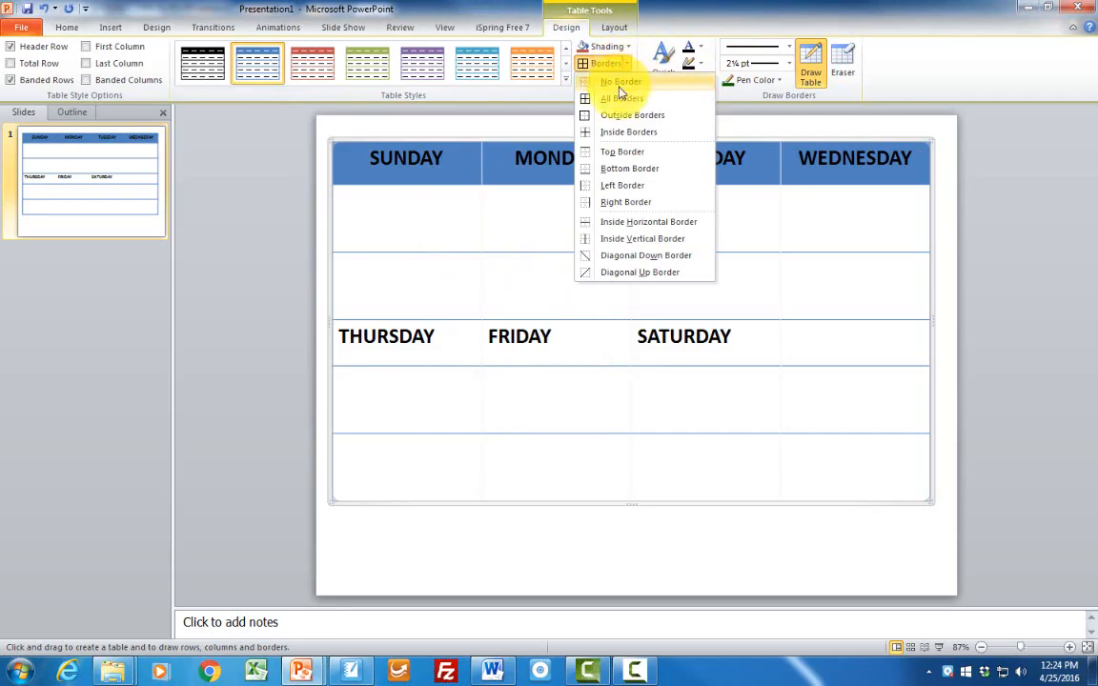
left_click(602, 99)
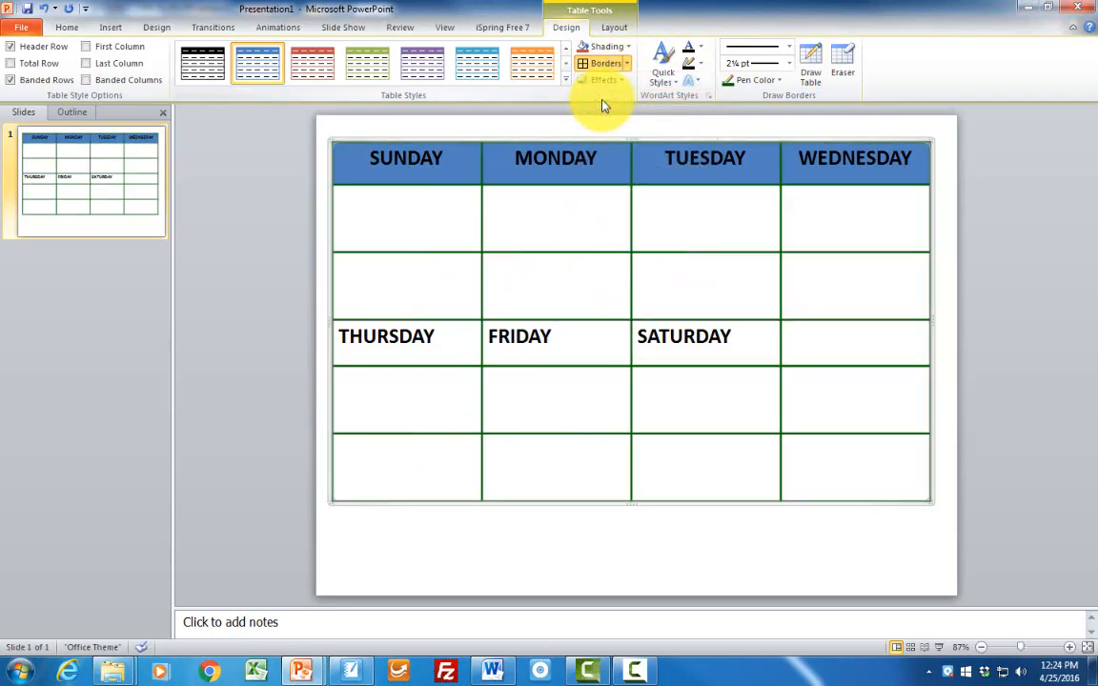
Fill the SUNDAY to WEDNESDAY header cells with the tan paper-like texture
left_click(524, 174)
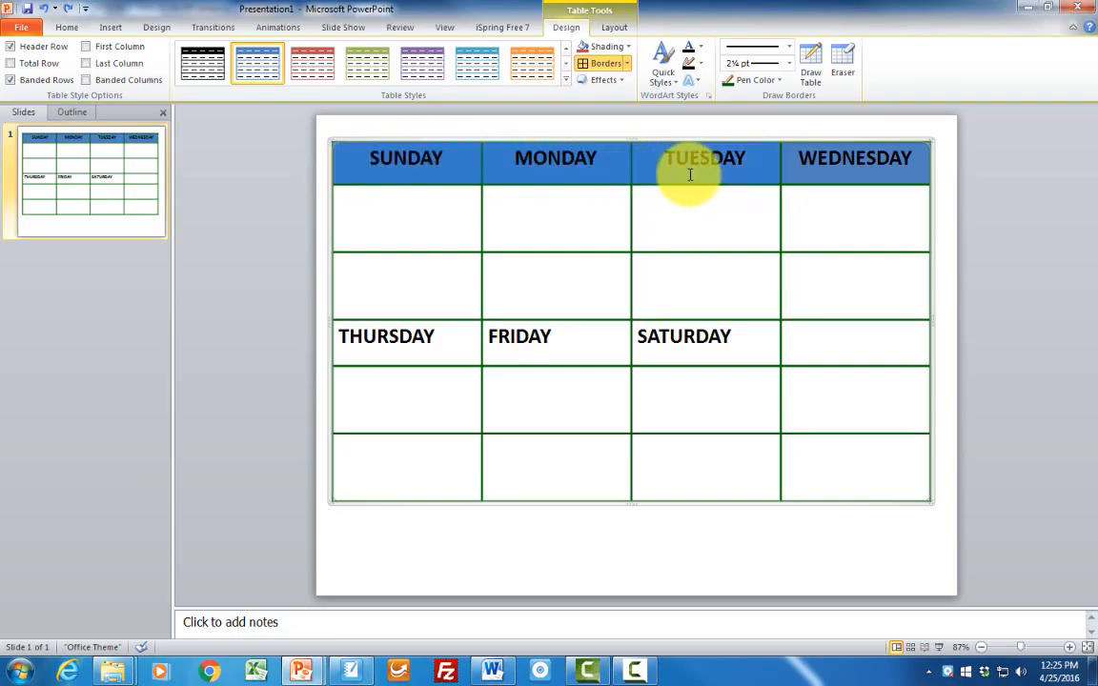
right_click(910, 164)
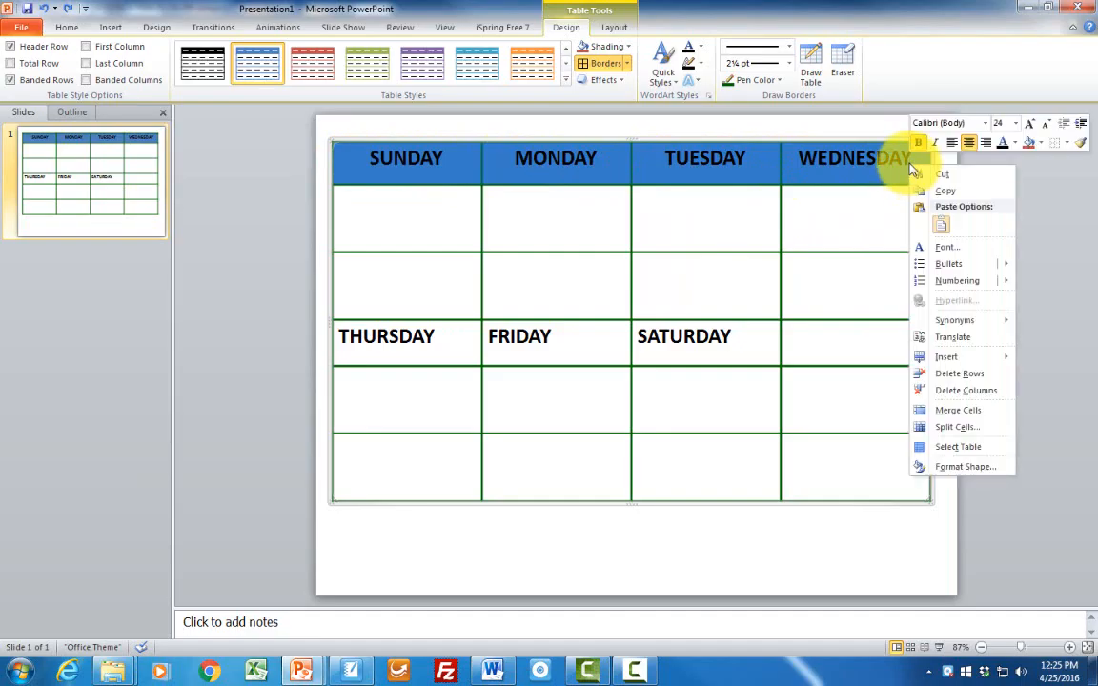
left_click(1042, 145)
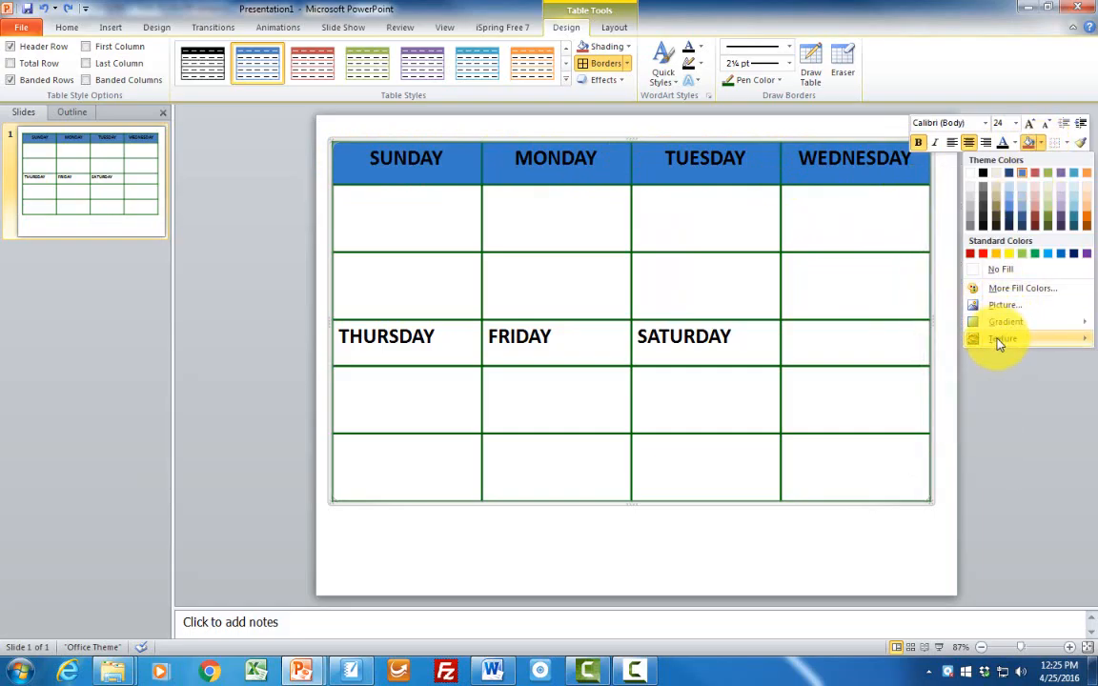
mouse_move(999, 343)
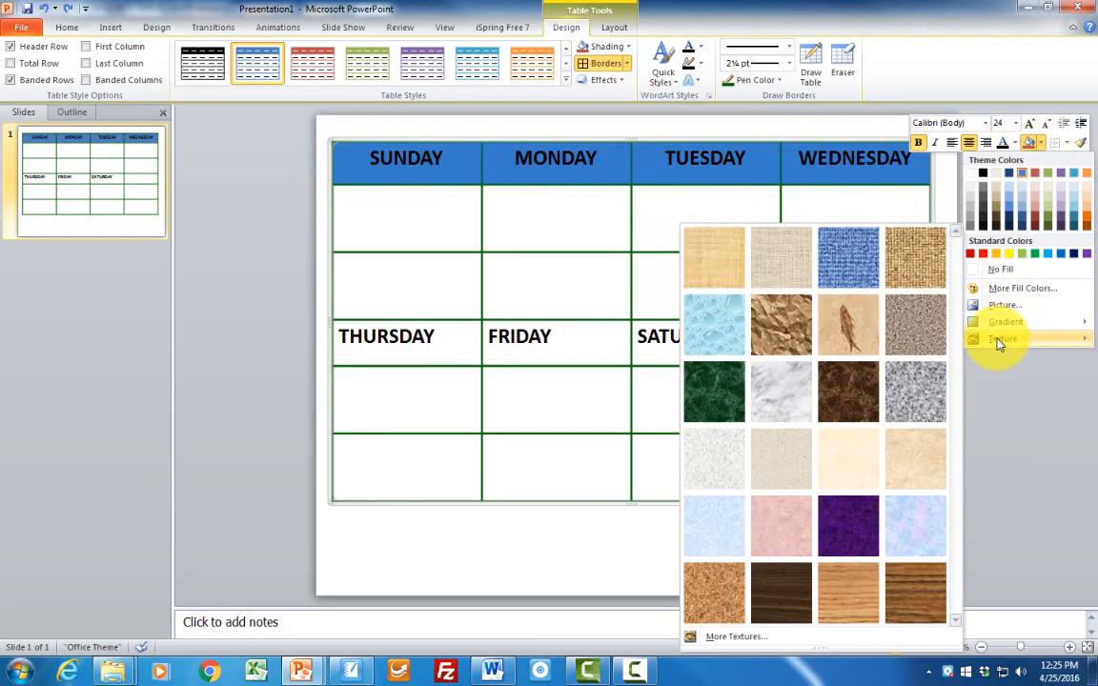
left_click(911, 448)
Fill the THURSDAY, FRIDAY and SATURDAY cells with the same tan paper-like texture as the header row
left_click_drag(362, 343, 740, 345)
right_click(743, 341)
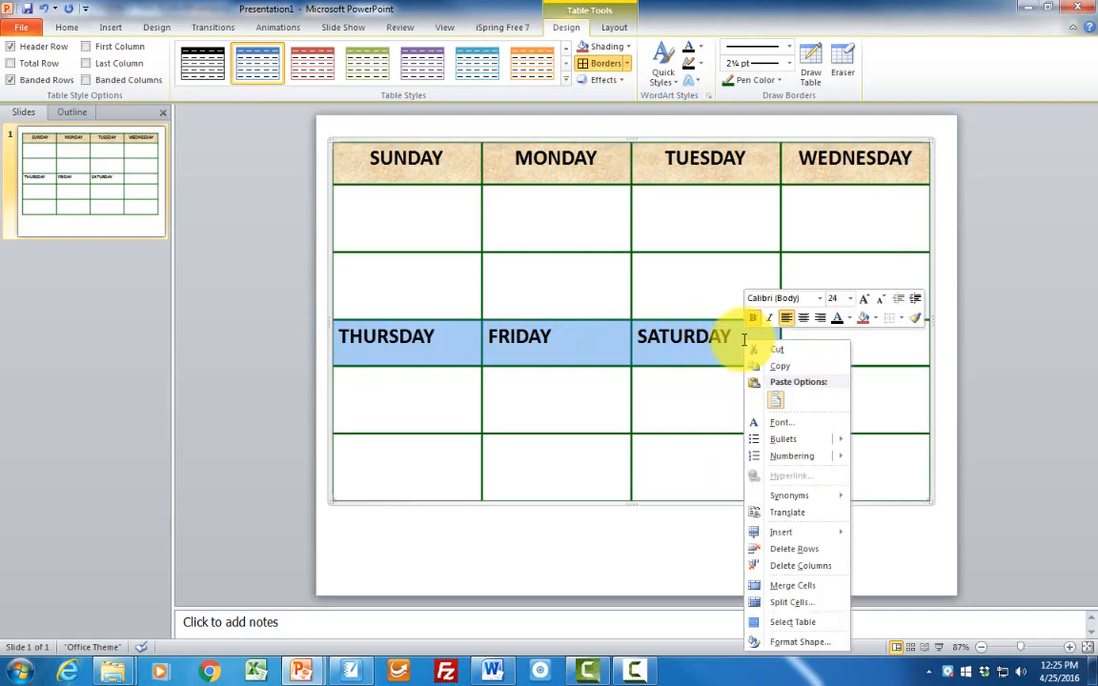
left_click(876, 320)
mouse_move(881, 513)
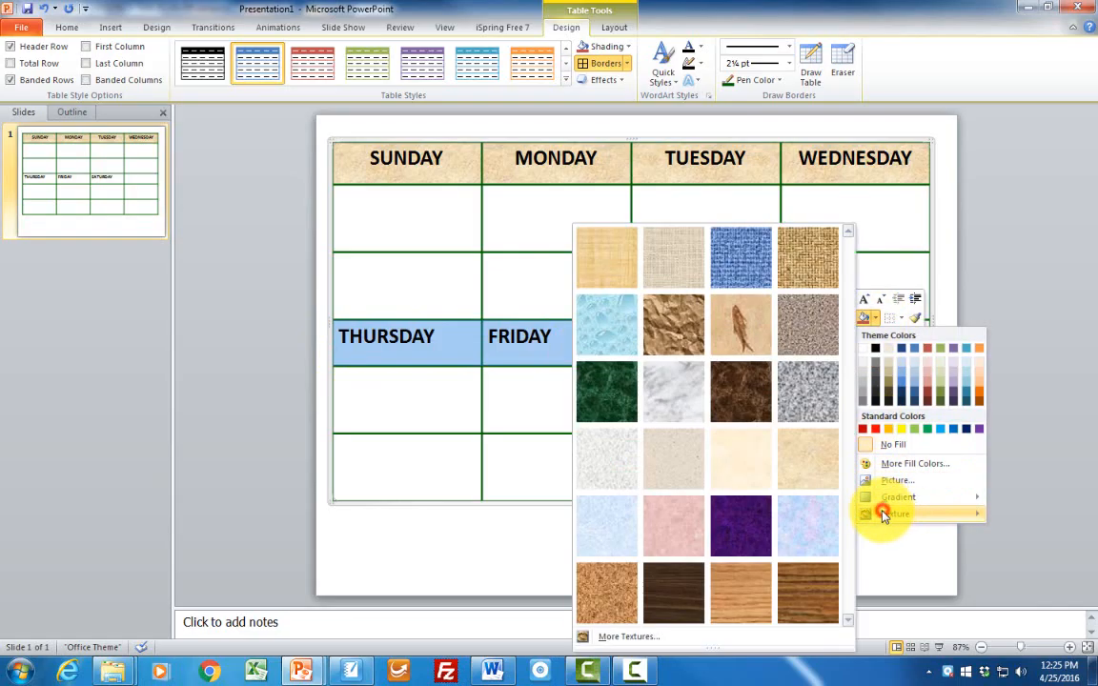
left_click(817, 474)
left_click(578, 412)
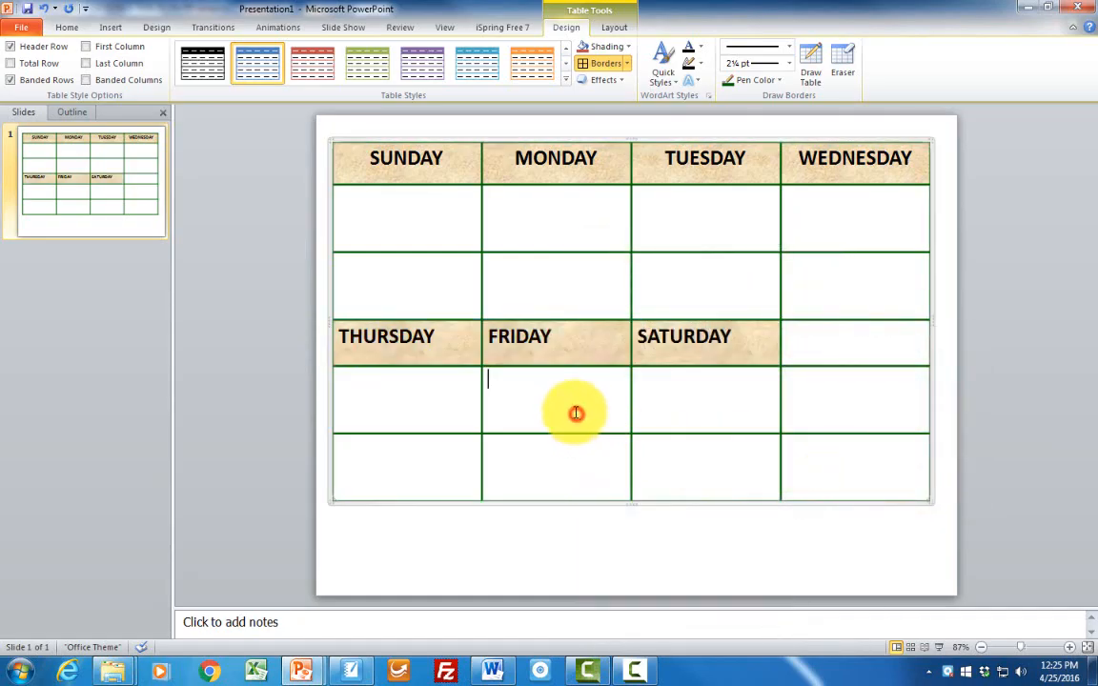
Fill the empty row directly above the THURSDAY row with standard yellow
left_click(385, 220)
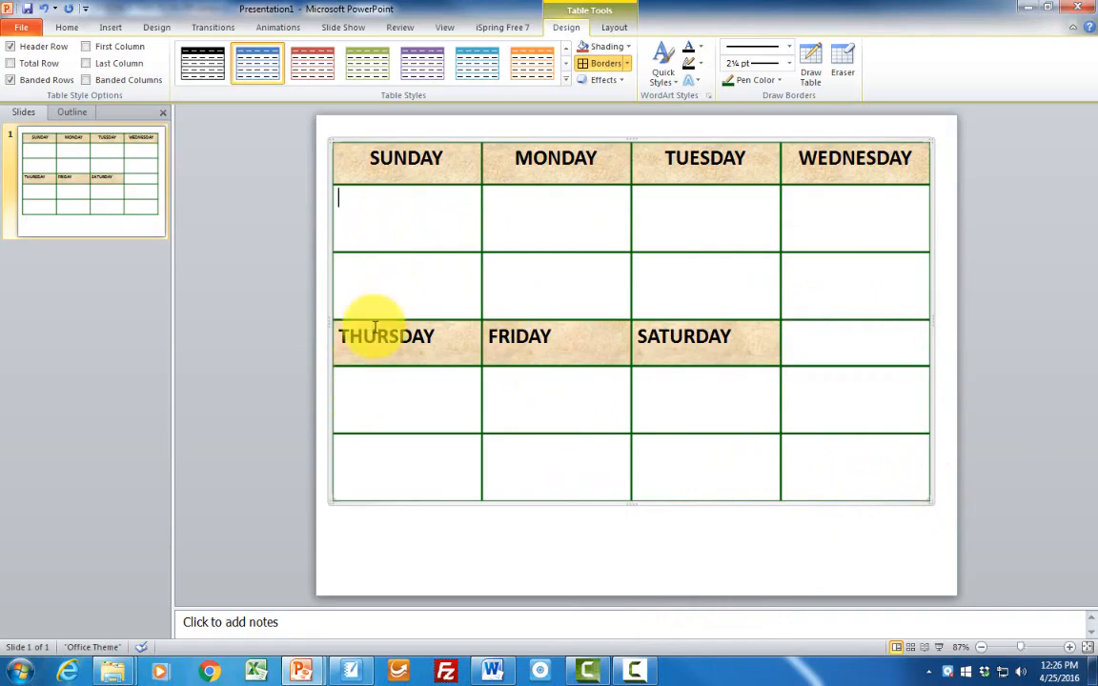
left_click_drag(351, 275, 810, 284)
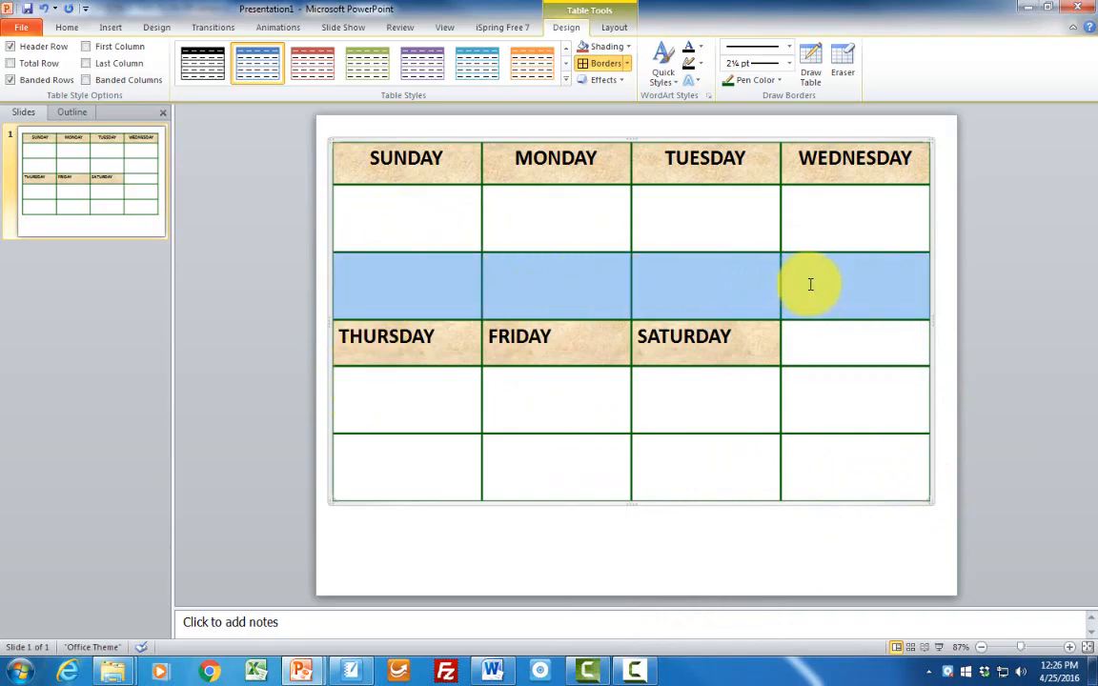
right_click(717, 273)
left_click(853, 254)
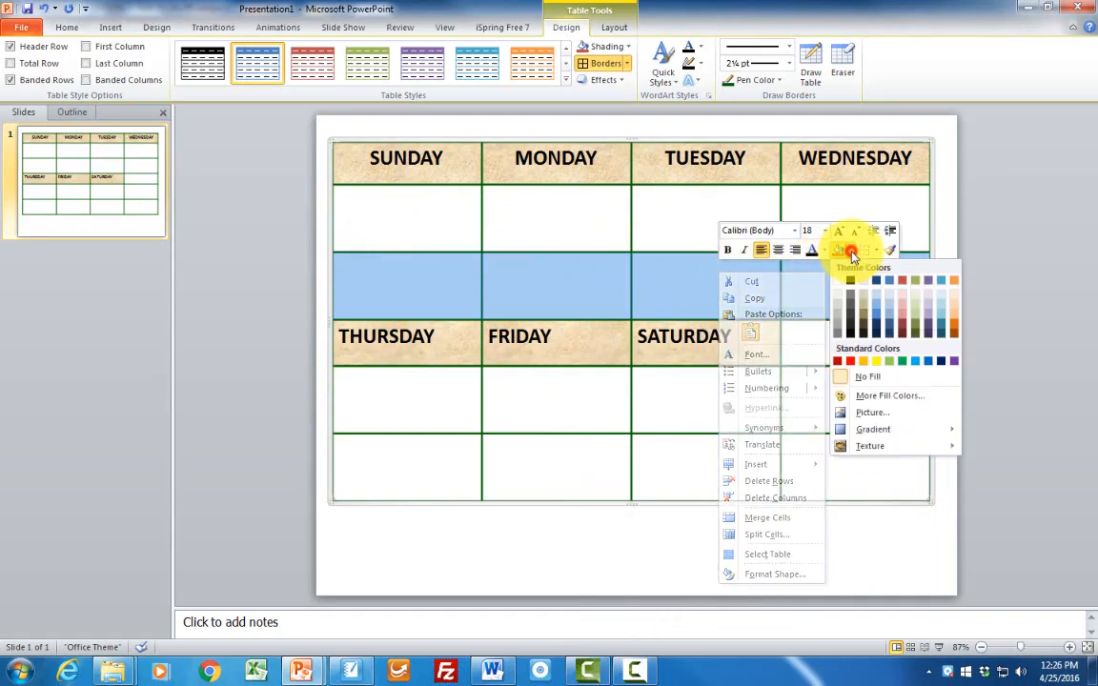
left_click(888, 360)
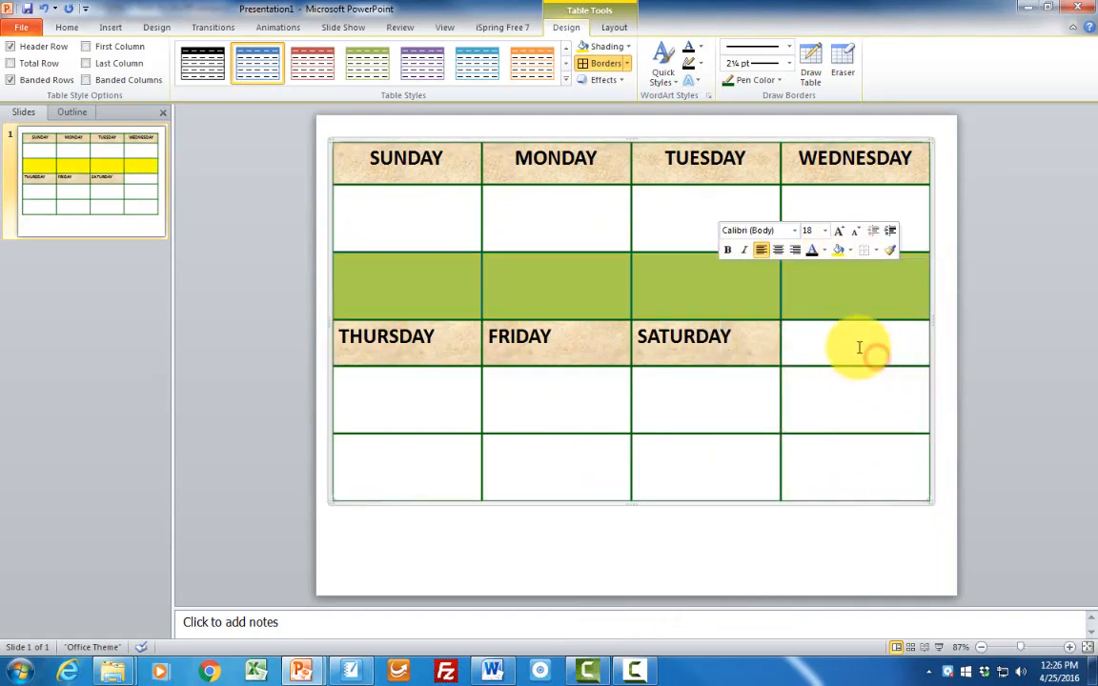
key("ctrl+z")
Fill the last row of the table with yellow
left_click_drag(363, 464, 804, 473)
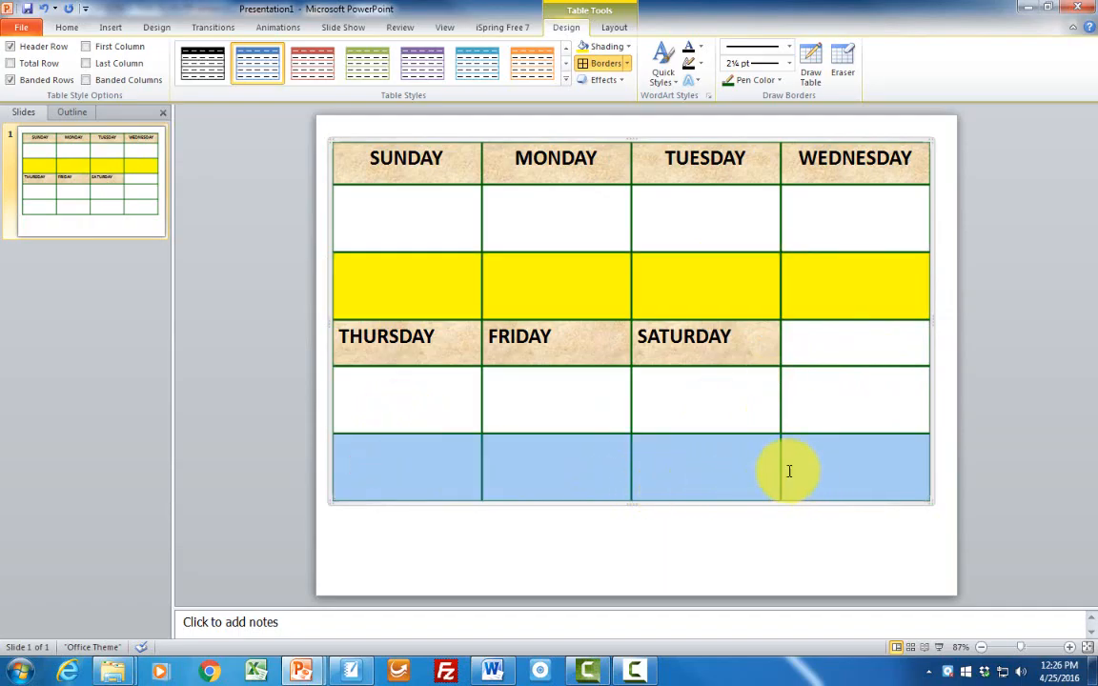
right_click(681, 456)
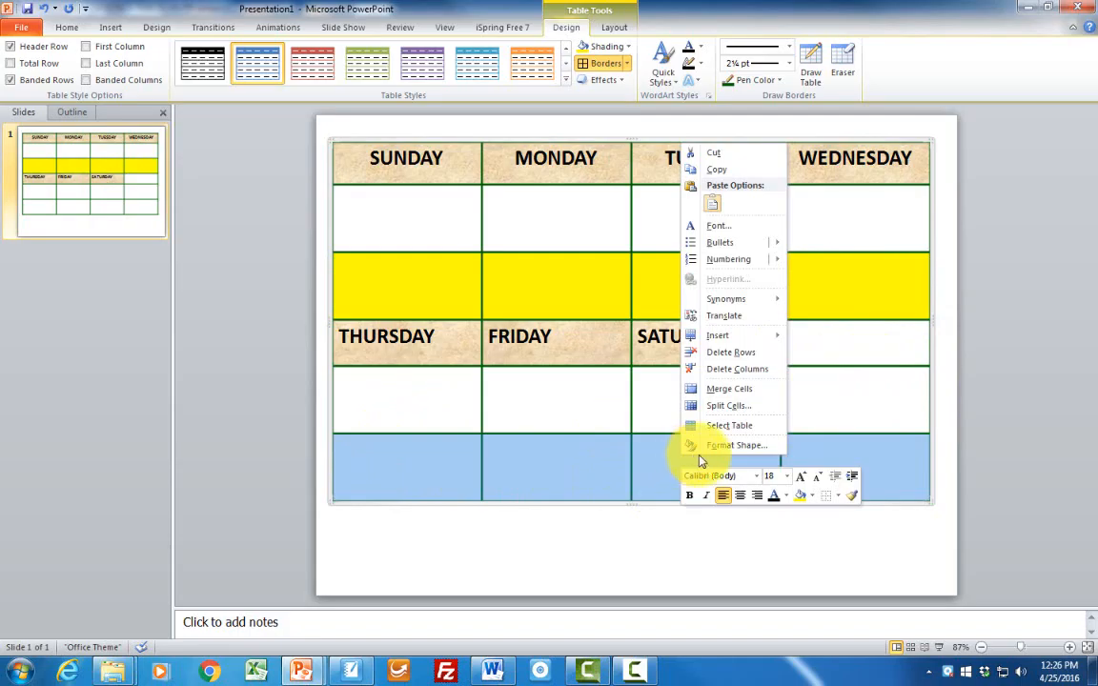
left_click(803, 499)
left_click(841, 401)
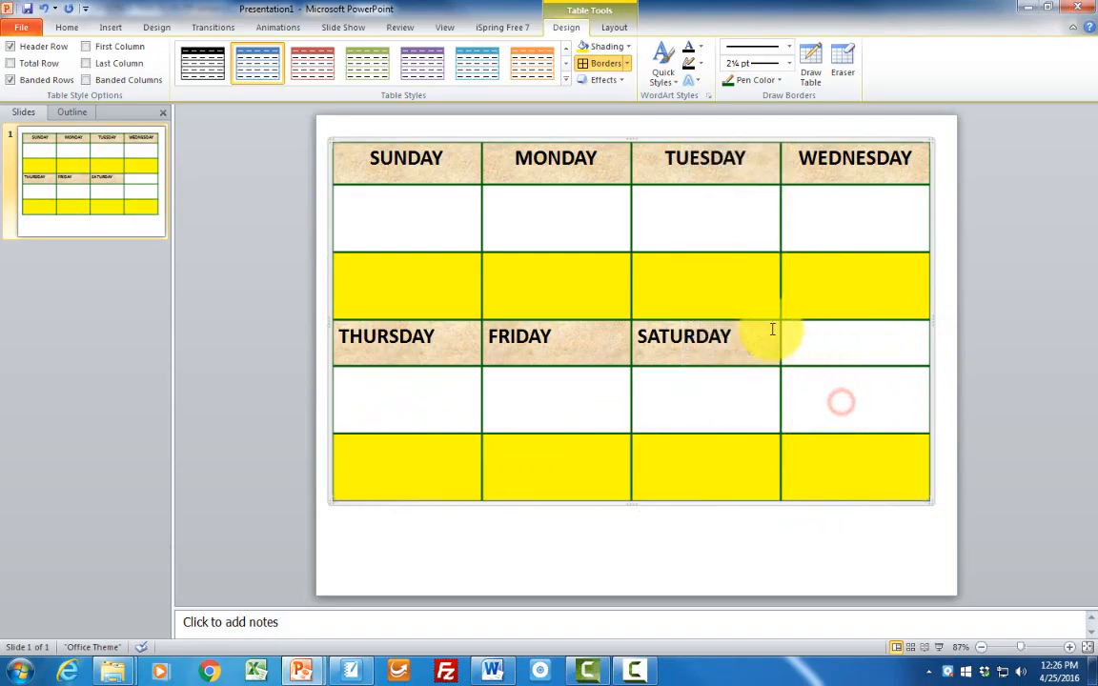
Fill the empty cell below SUNDAY with the CHURCH picture from computerlabshare's folder numbered 9, under LESSONS AND EXAMPLES > TABLE DATA PHOTOS > PHOTOS SMALL
left_click(412, 209)
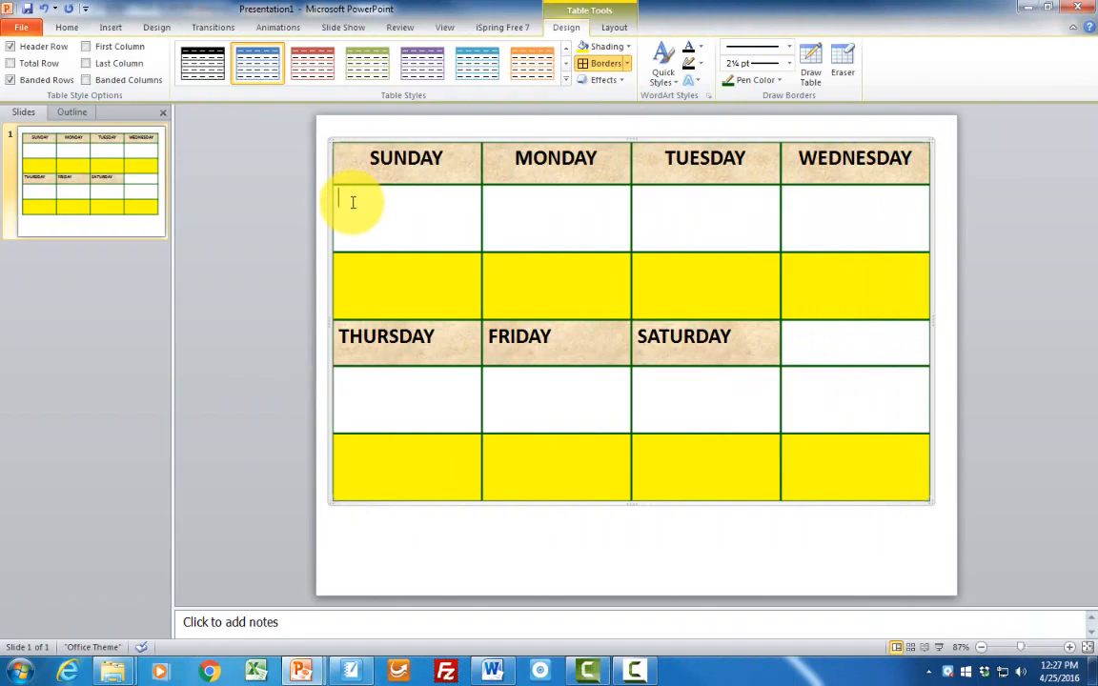
right_click(353, 202)
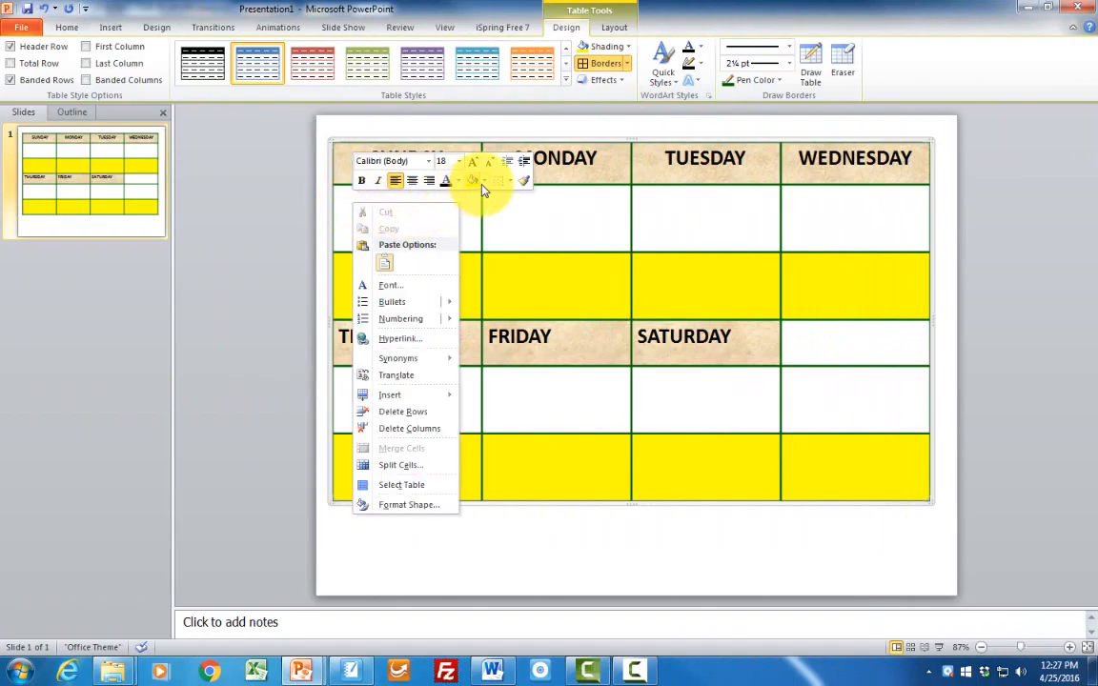
left_click(485, 182)
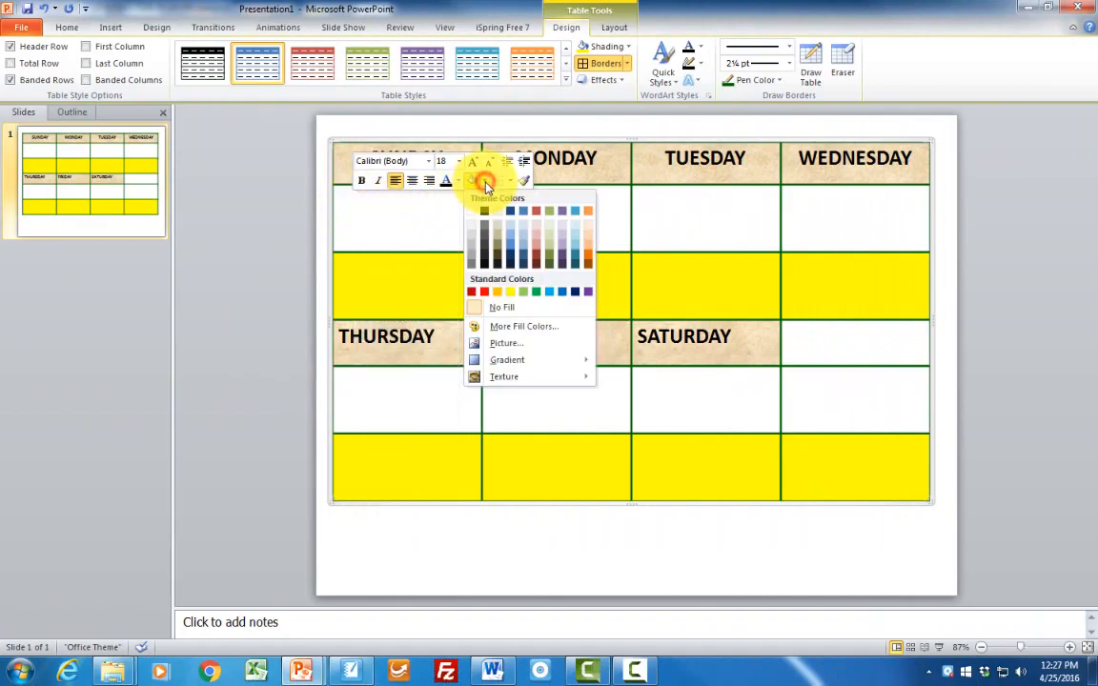
left_click(508, 345)
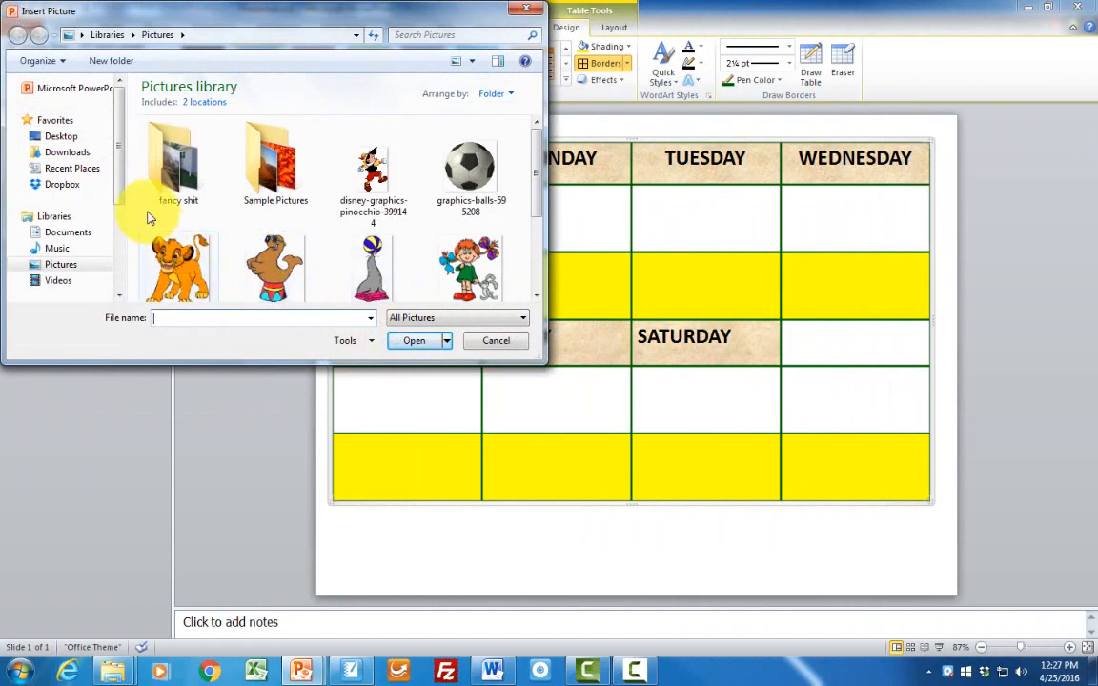
left_click_drag(121, 197, 116, 255)
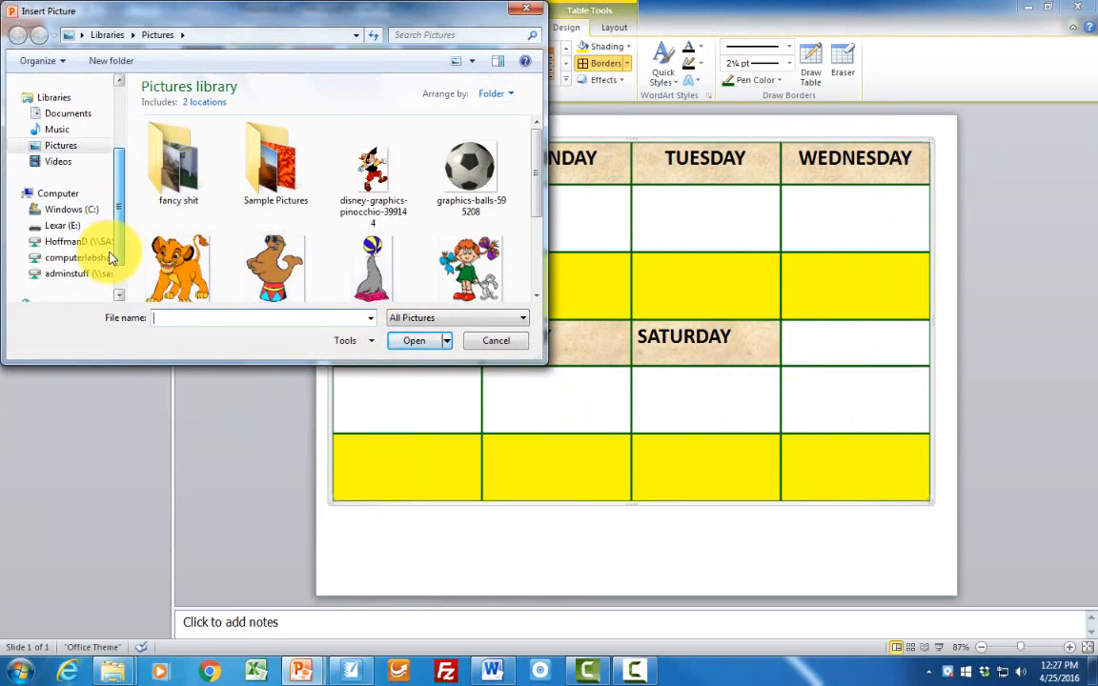
left_click(82, 258)
scroll(191, 202, "down", 2)
double_click(181, 201)
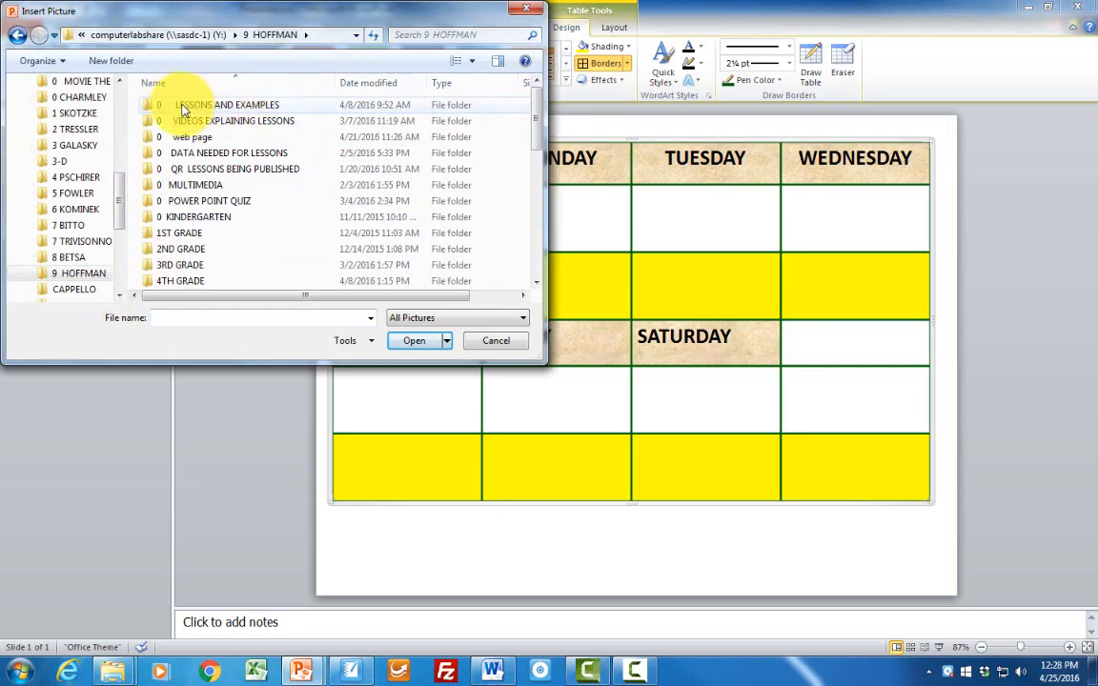
double_click(181, 105)
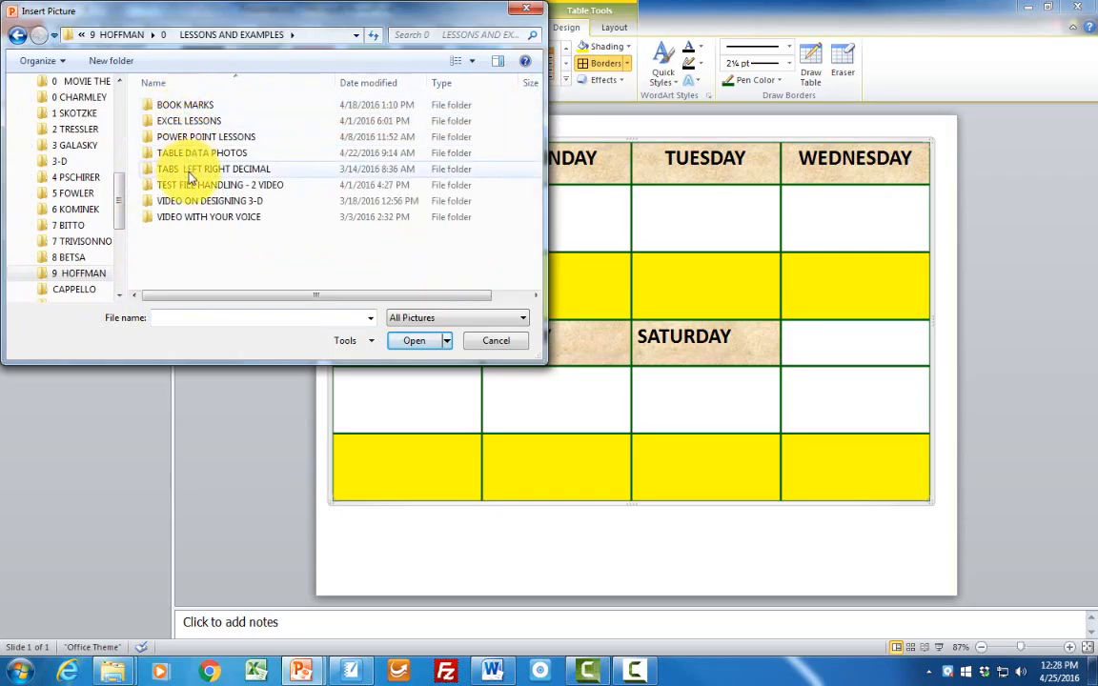
double_click(189, 154)
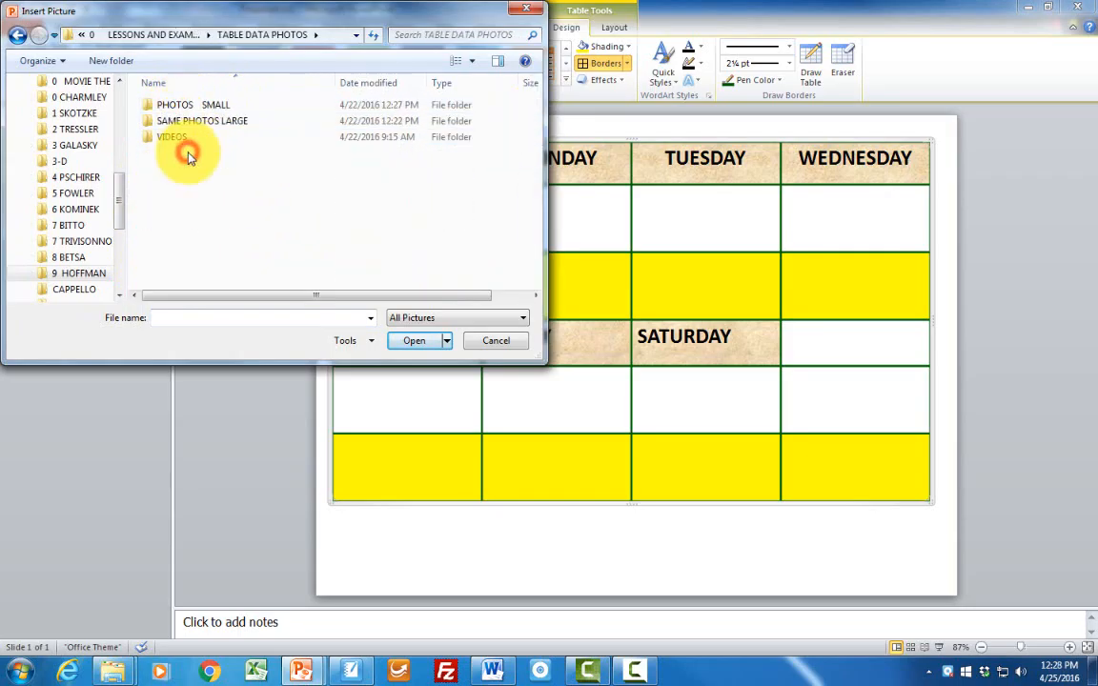
double_click(190, 106)
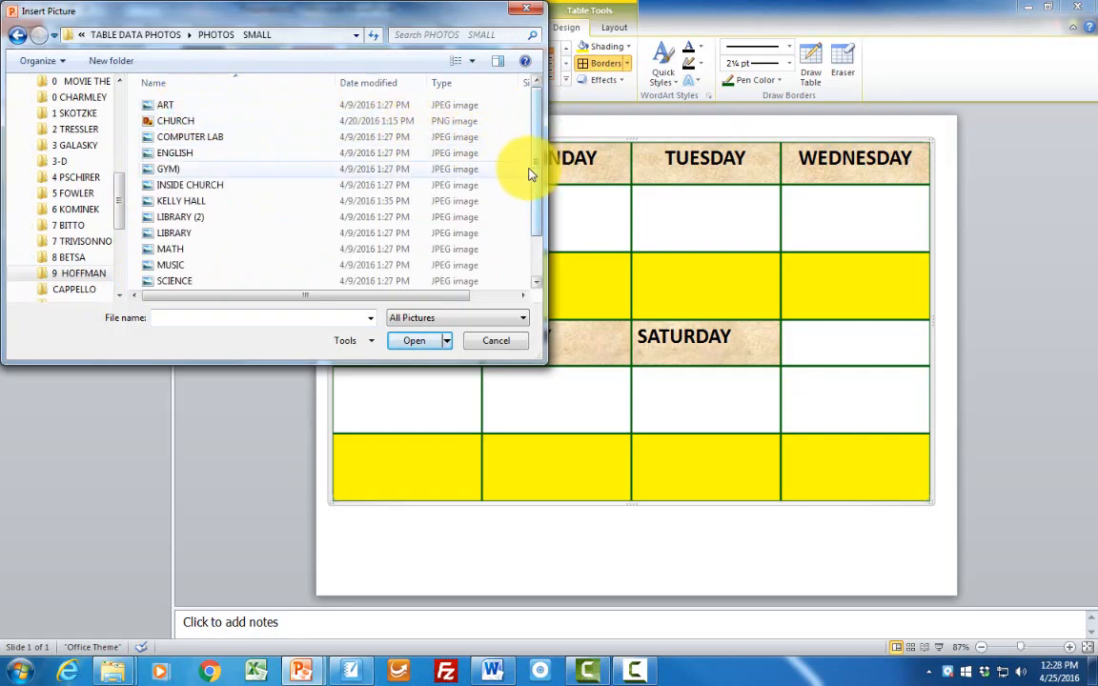
left_click(176, 122)
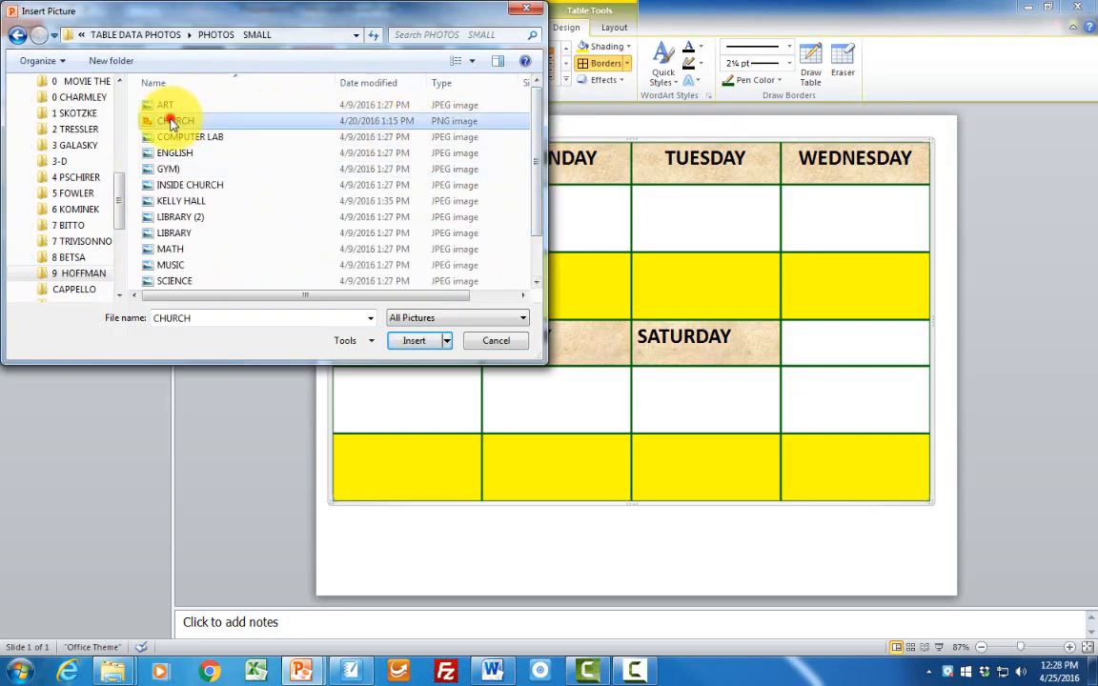
left_click(420, 346)
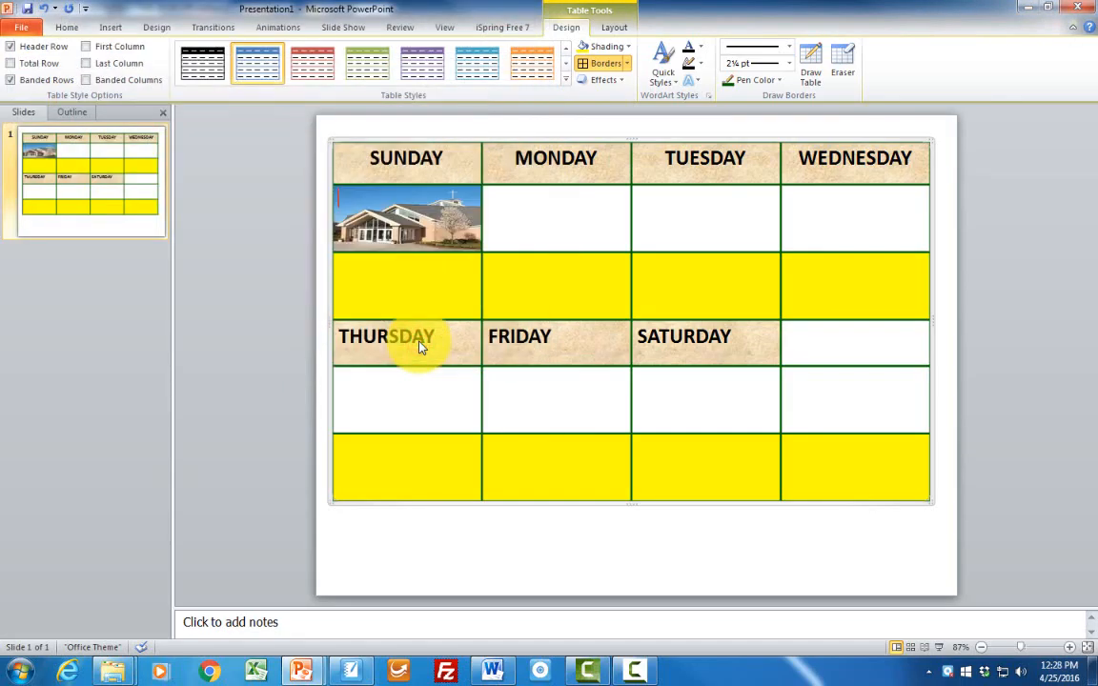